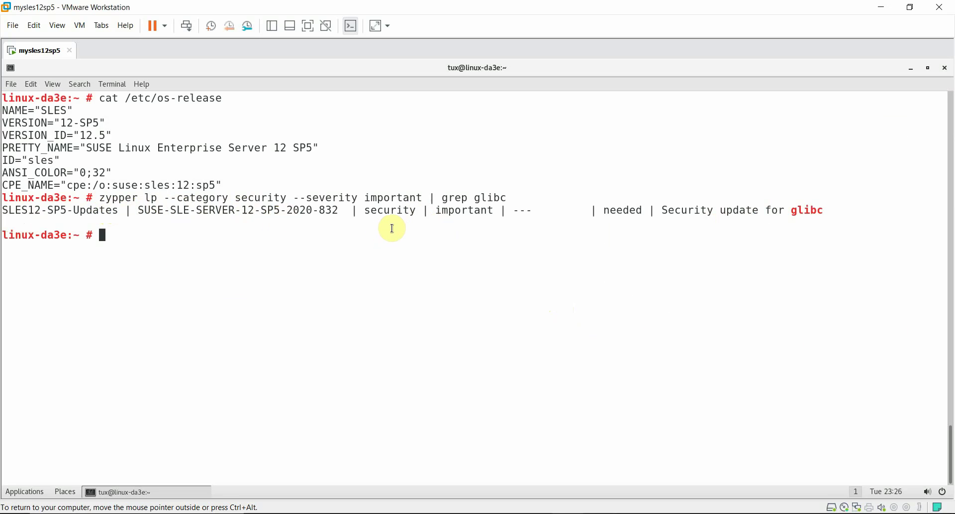
Step: Show zypper info for glibc patch SUSE-SLE-SERVER-12-SP5-2020-832: needed, important, fixing CVE-2020-1752
key("ctrl+alt")
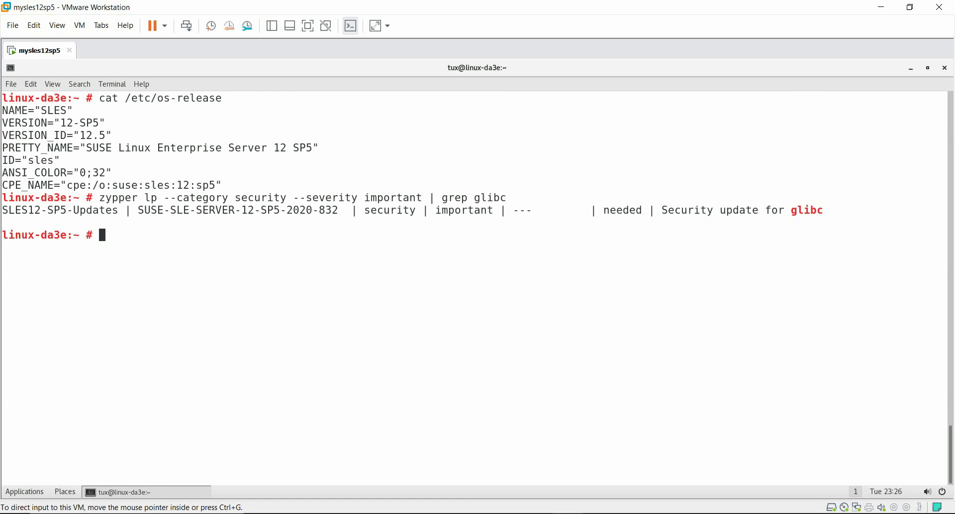
type("zypper info --type patch SUSE-SLE-SERVER-12-SP5-2020-832")
key("Return")
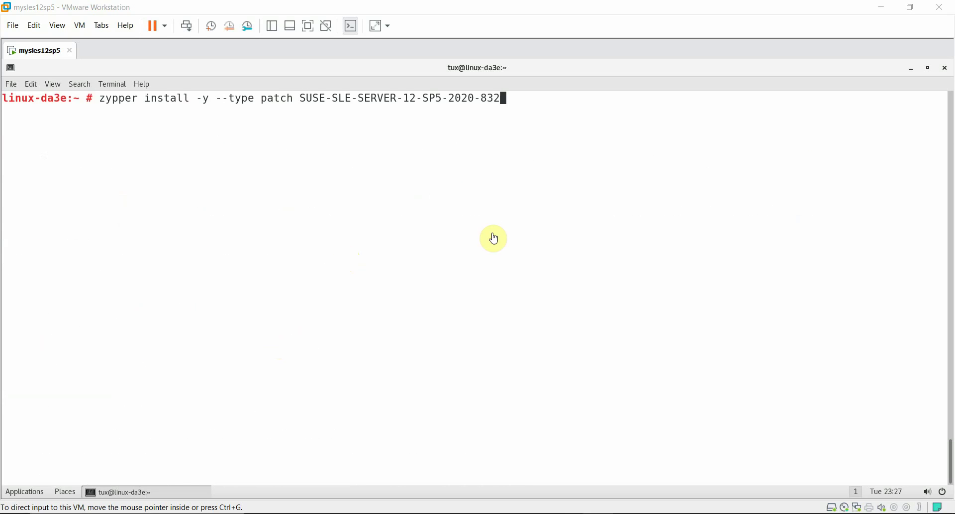
Step: Install patch SUSE-SLE-SERVER-12-SP5-2020-832 with zypper, upgrading six glibc packages, then reboot the VM
left_click(491, 235)
key("Return")
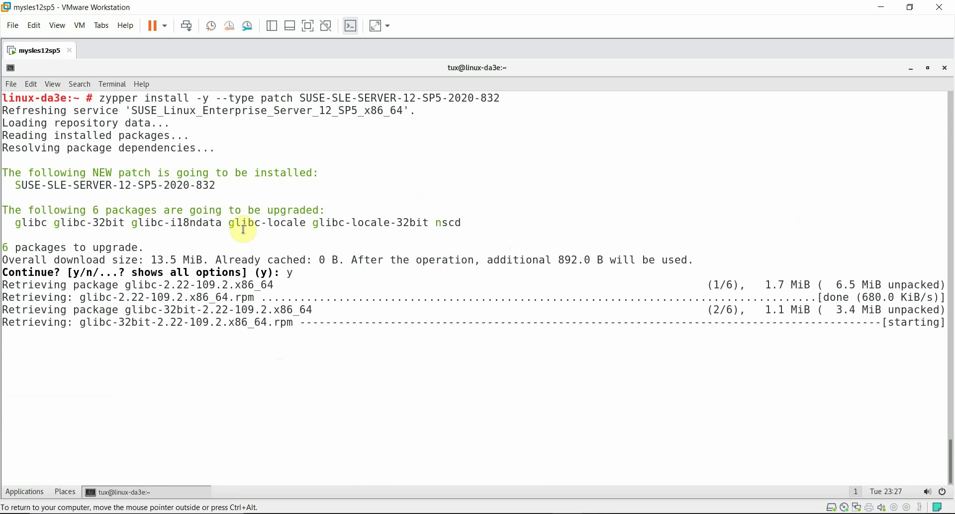
double_click(311, 98)
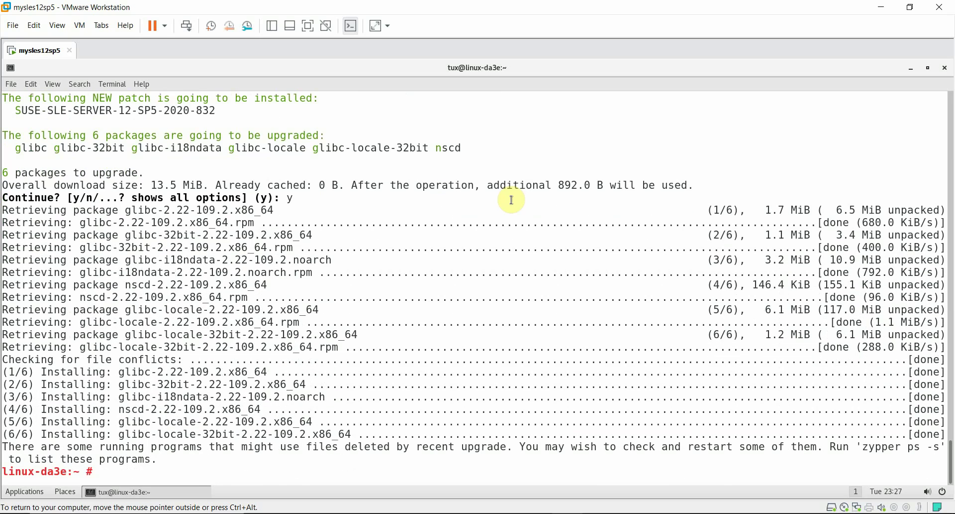
type("reboot")
key("Return")
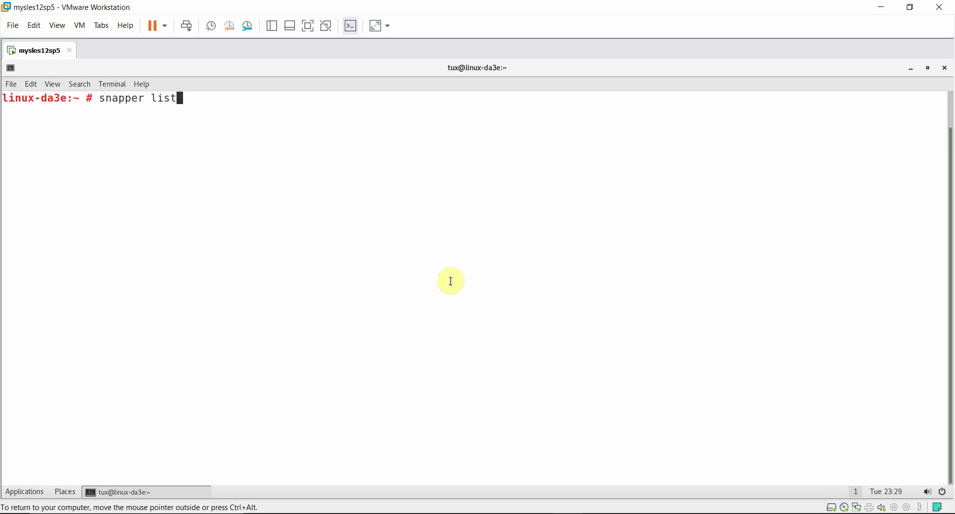
Step: Run snapper list and highlight zypper pre snapshot 19 and post snapshot 20
key("Return")
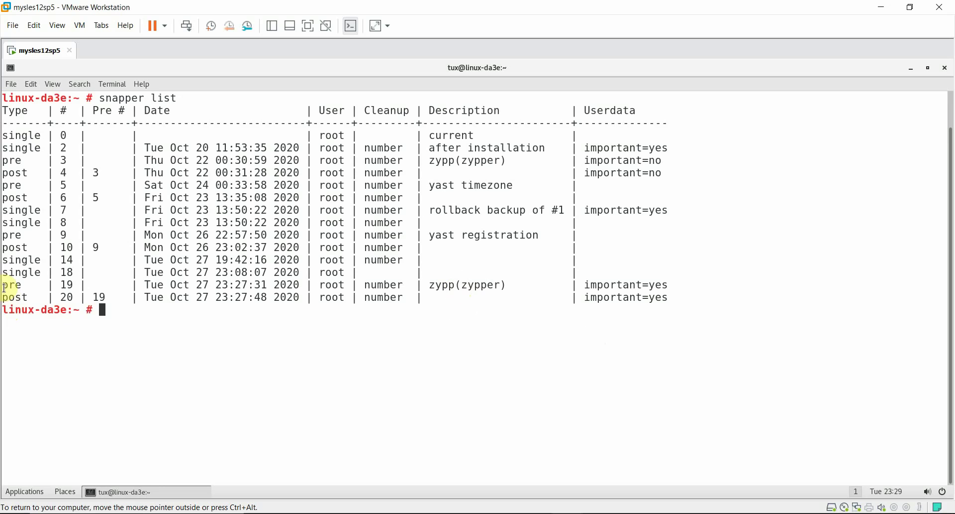
left_click_drag(4, 284, 105, 294)
left_click_drag(104, 294, 202, 297)
left_click(138, 305)
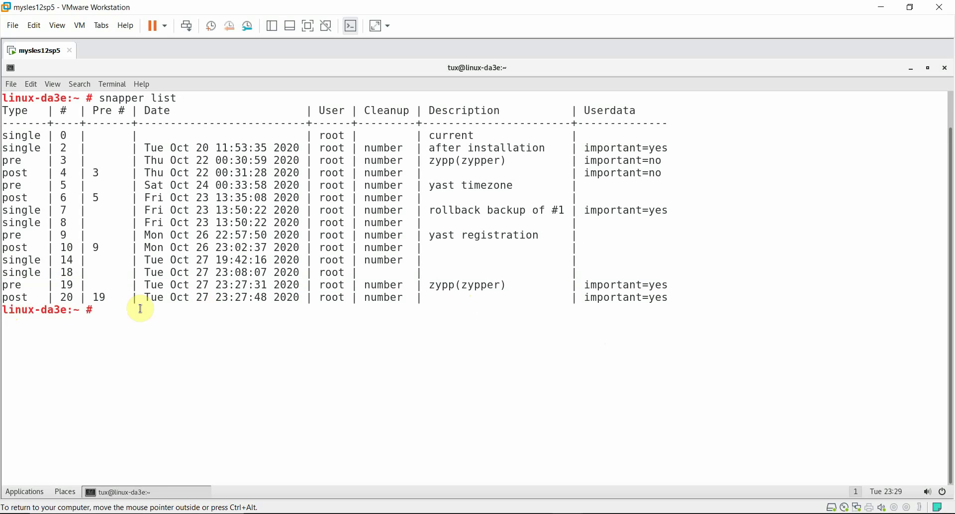
double_click(67, 287)
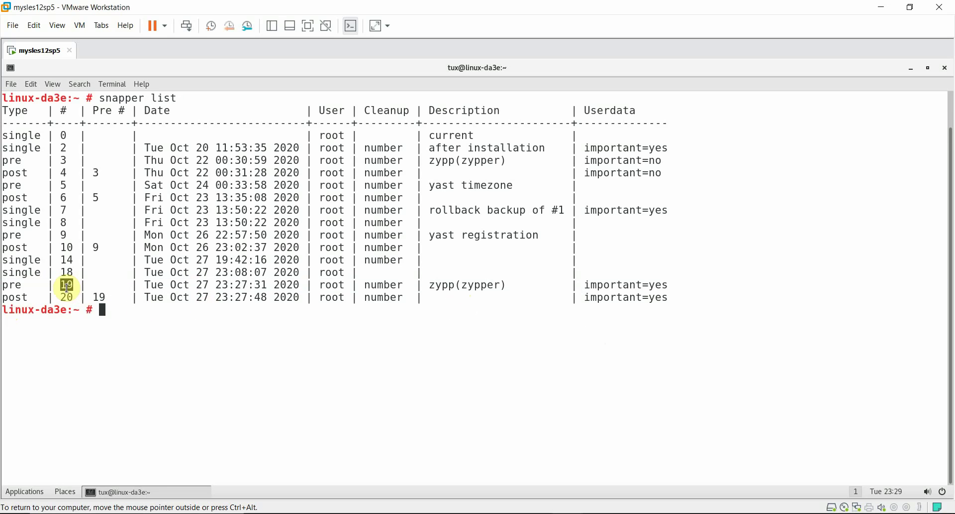
double_click(66, 297)
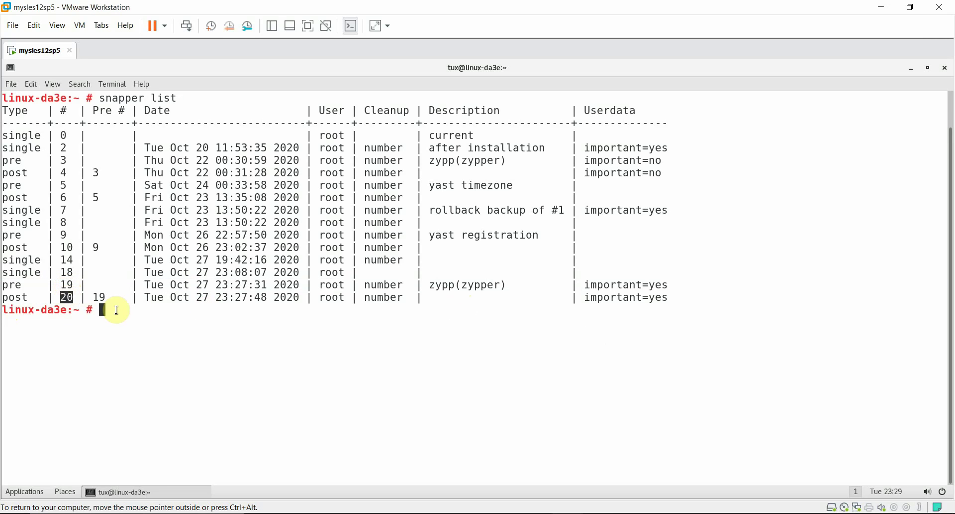
left_click(163, 315)
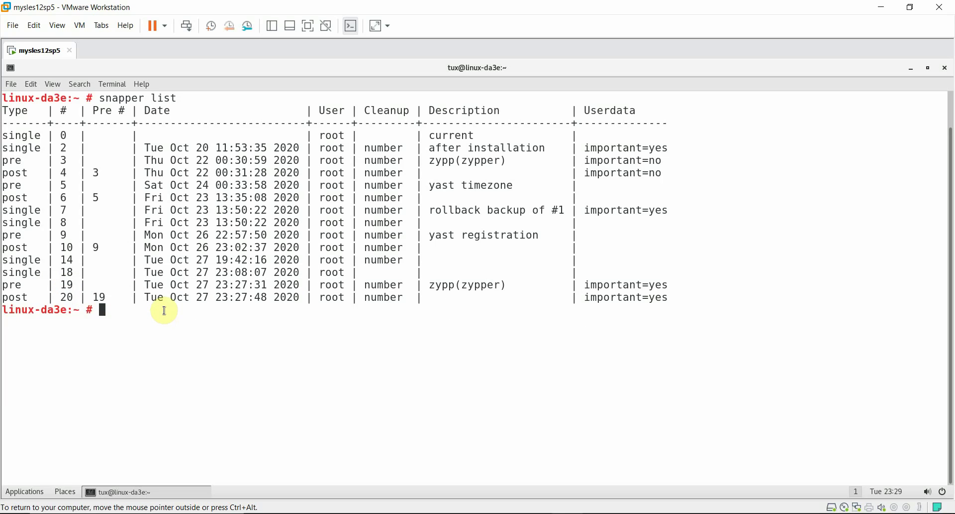
Step: Run snapper status 19..20 to list the changed gconv libraries and rpm database files
type("snapper ")
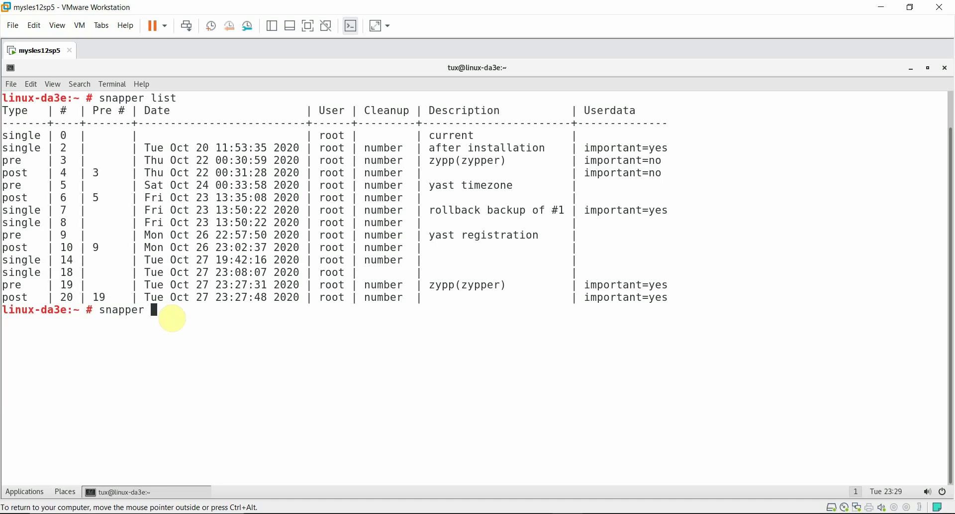
type("status 19..20")
key("Return")
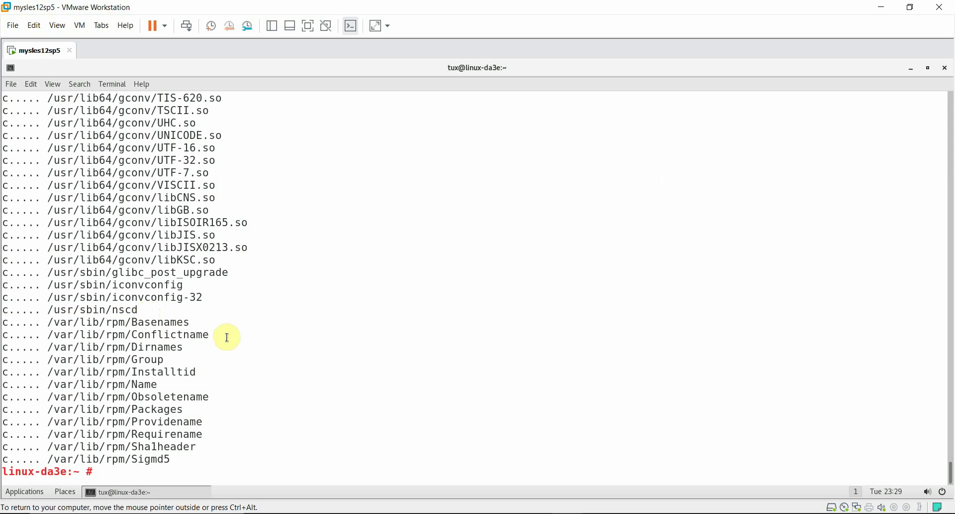
key("ctrl+alt")
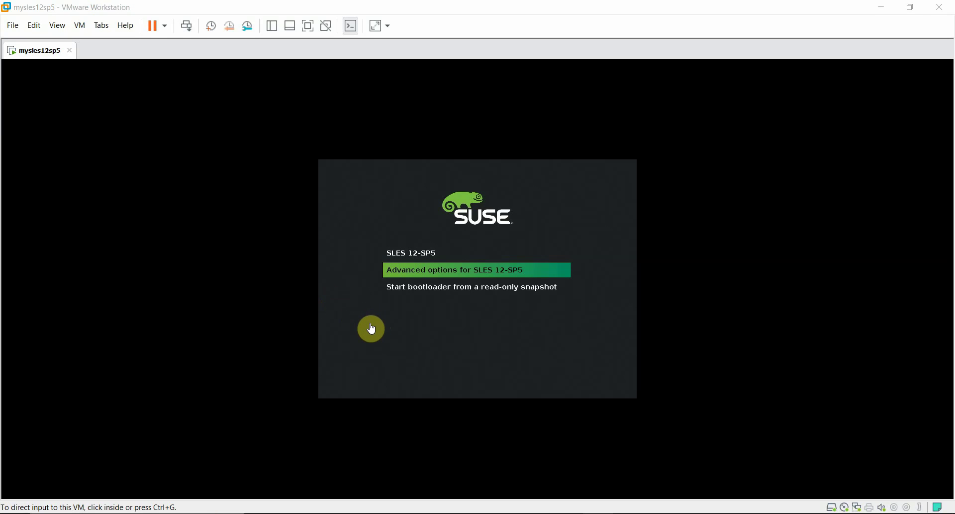
Step: At the GRUB menu, start from a read-only snapshot and boot the second entry, snapshot #19
left_click(426, 327)
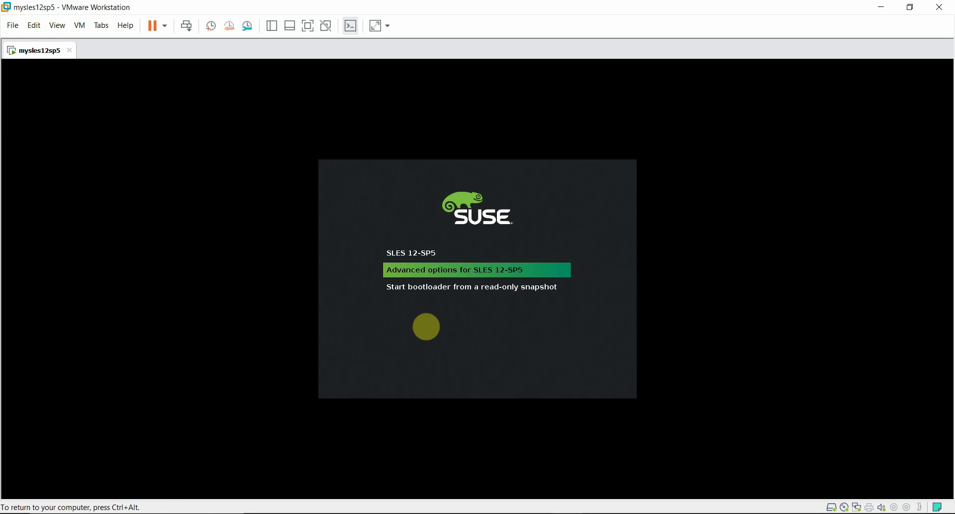
key("Down")
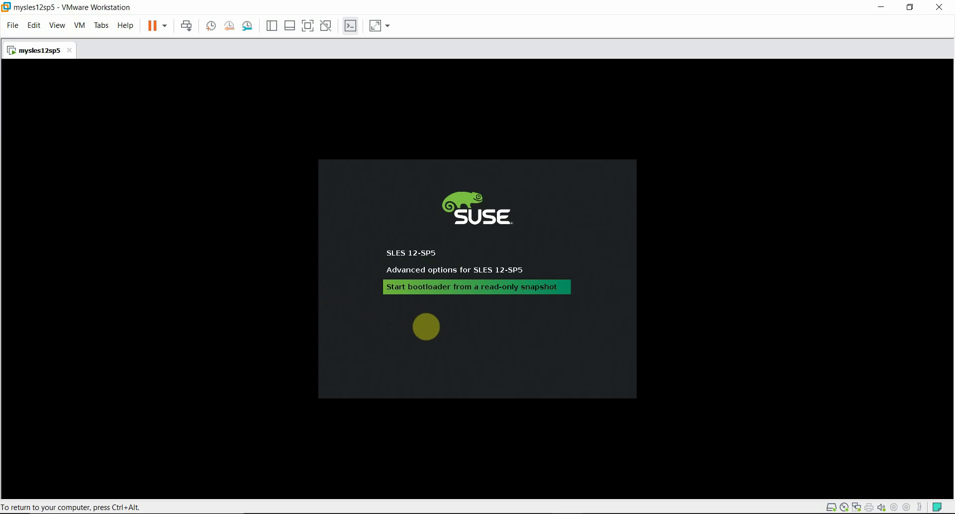
key("Return")
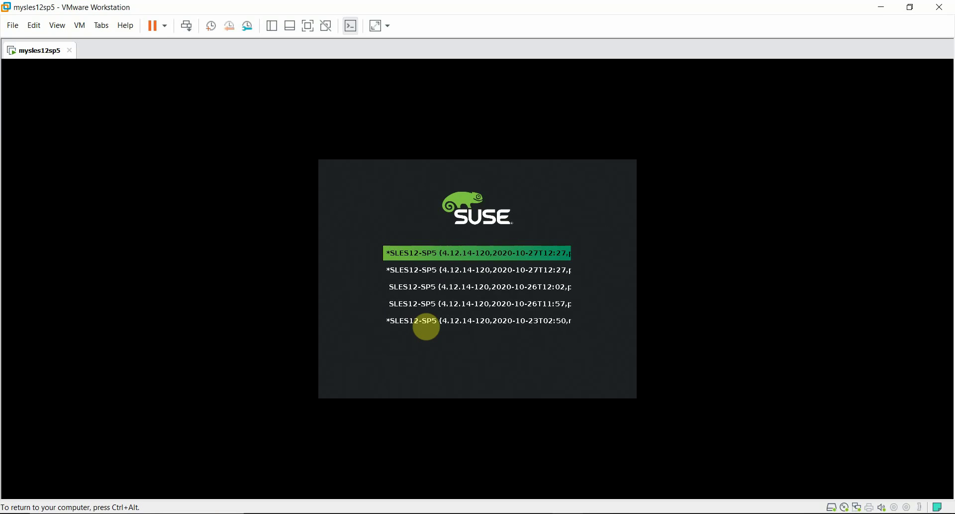
key("ctrl+alt")
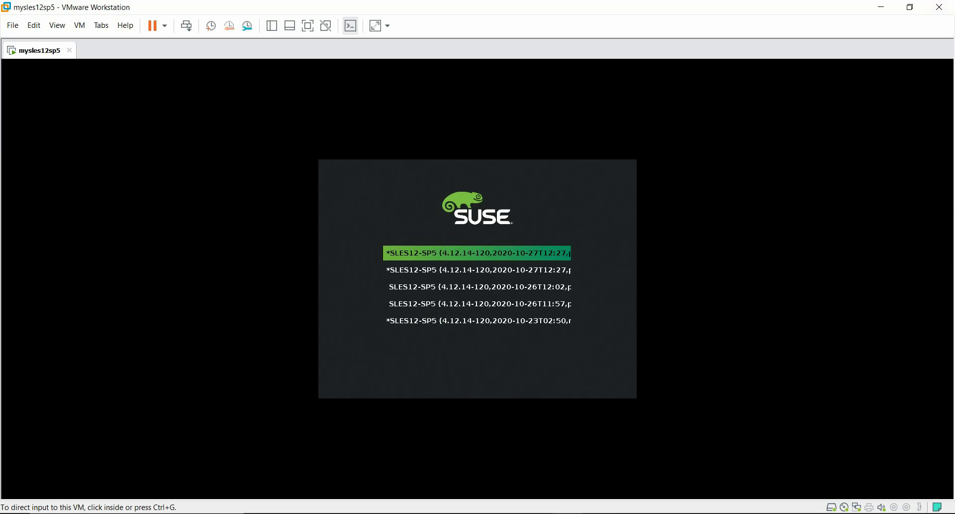
left_click(521, 315)
key("Down")
key("Return")
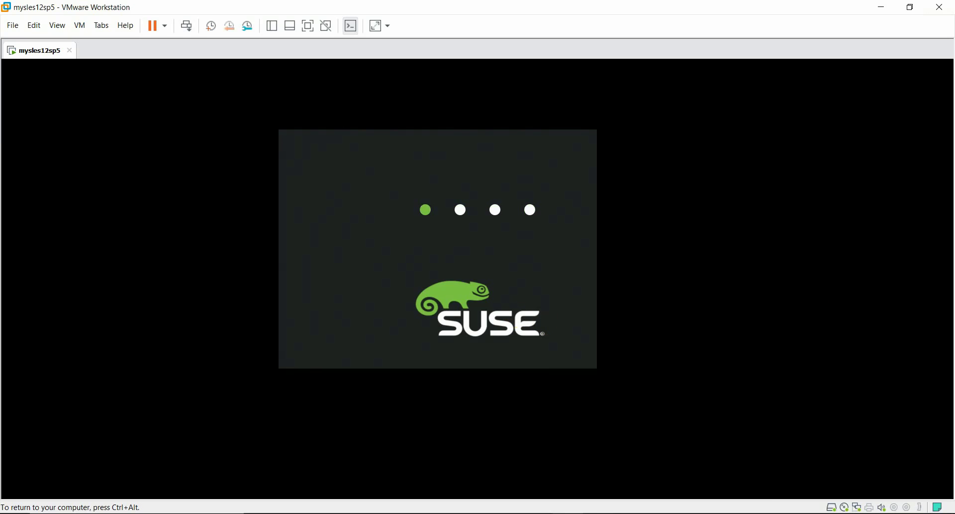
Step: In the SSH session, run snapper list and locate snapshot 19
key("alt+Tab")
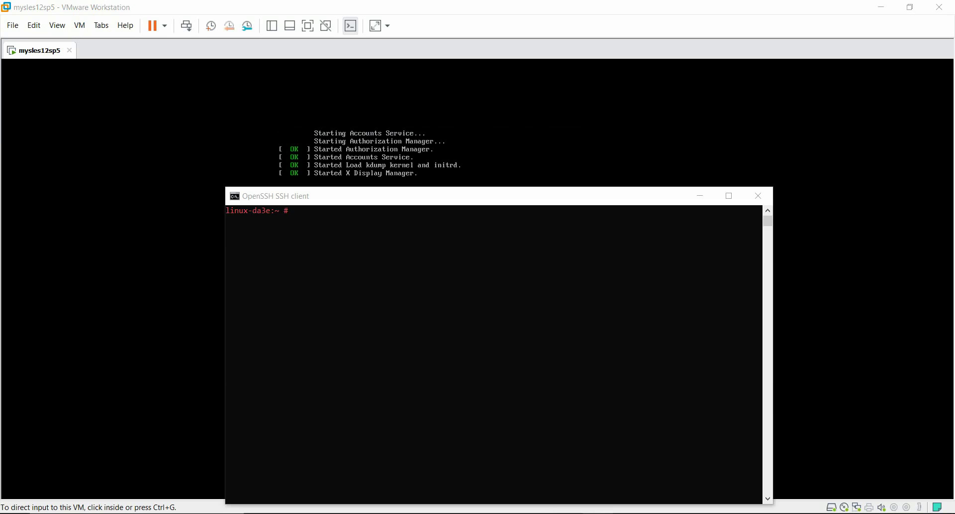
left_click(602, 298)
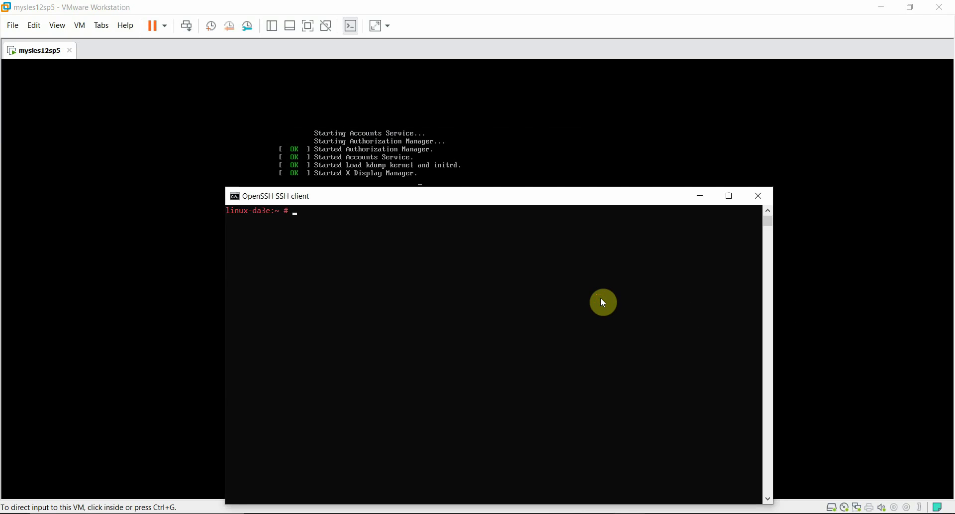
type("snapper list")
key("Return")
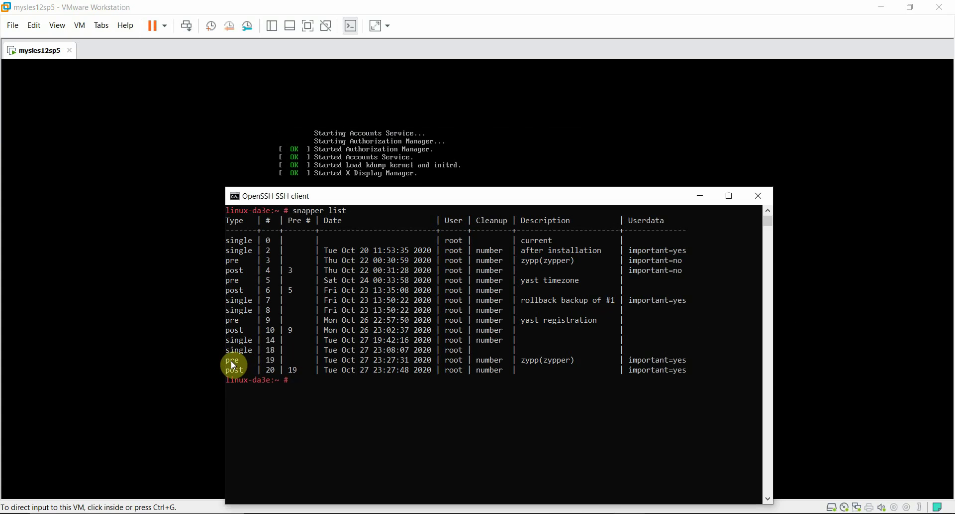
left_click(271, 362)
left_click(306, 381)
Step: Run snapper rollback 19, creating snapshots 21 and 22 with 22 as default subvolume
type("sy")
key("BackSpace")
type("napper rollback 19")
key("Return")
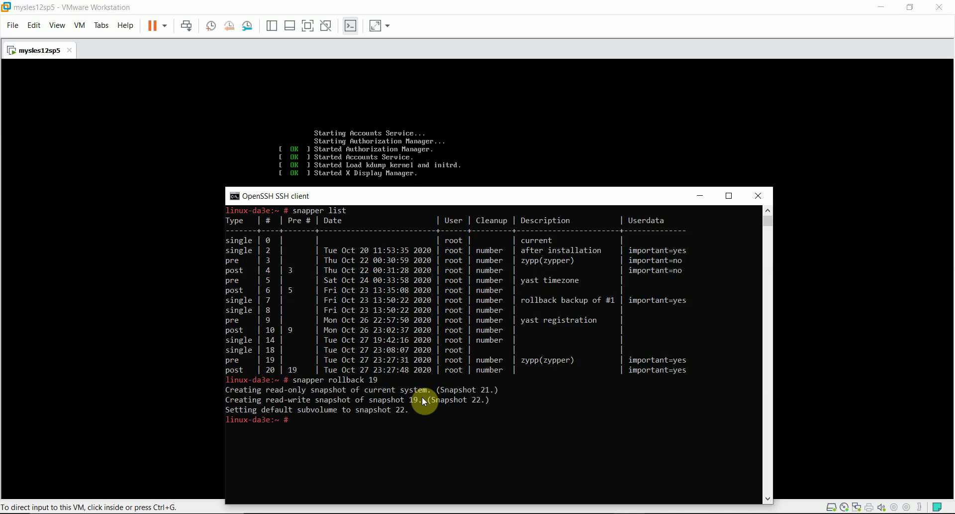
Step: Run snapper list to confirm new snapshots 21 and 22, then reboot the VM
type("snapper list")
key("Return")
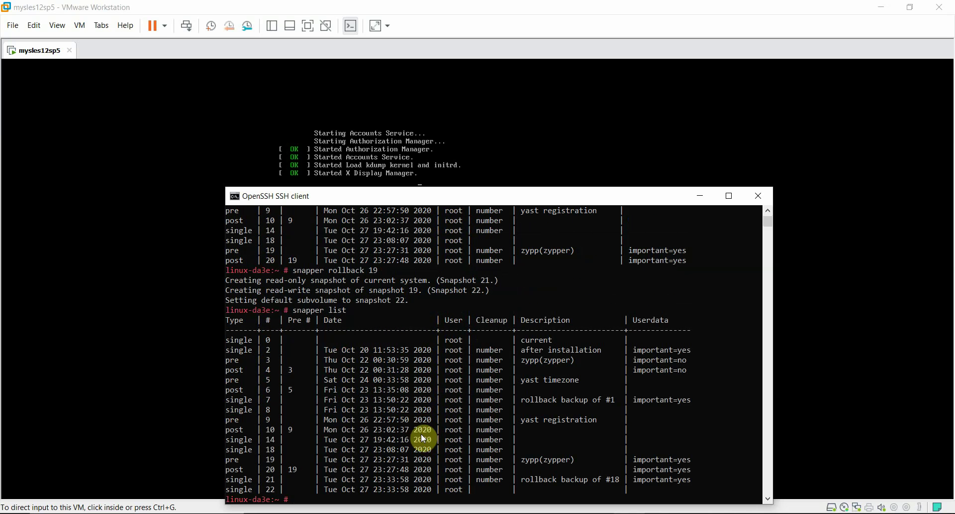
left_click_drag(225, 479, 529, 491)
left_click(586, 488)
left_click(908, 238)
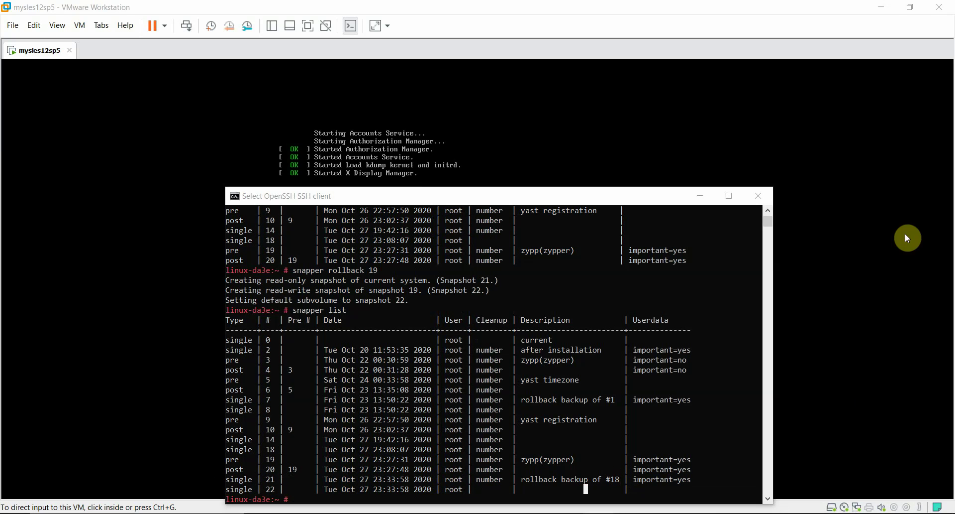
left_click(545, 359)
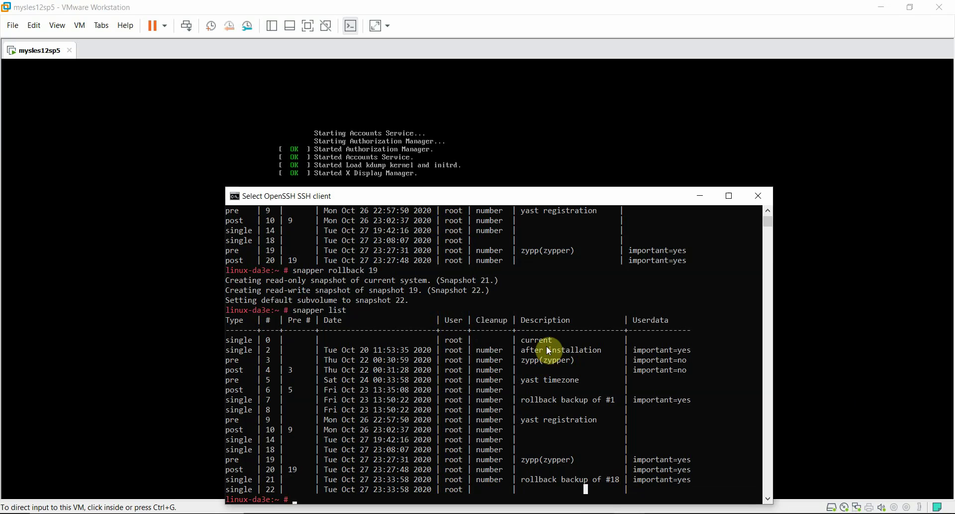
type("reboot")
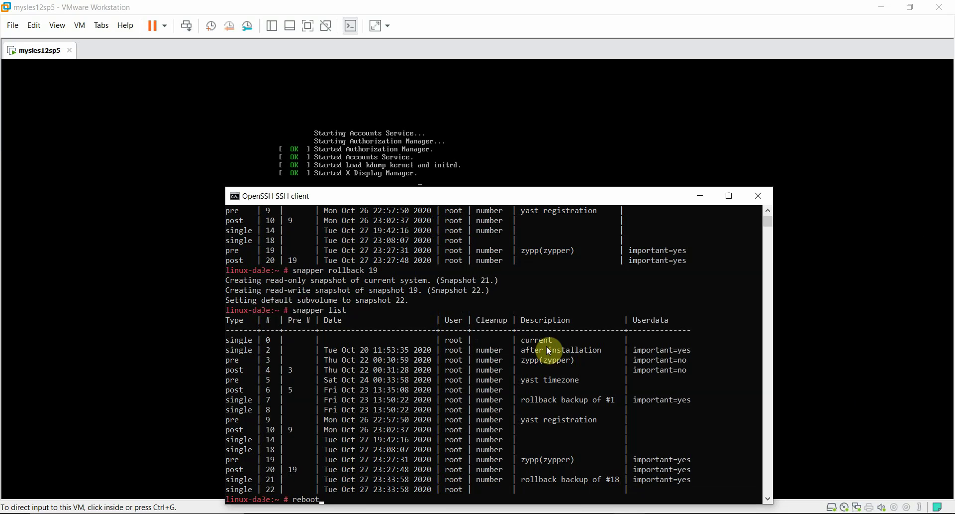
key("Return")
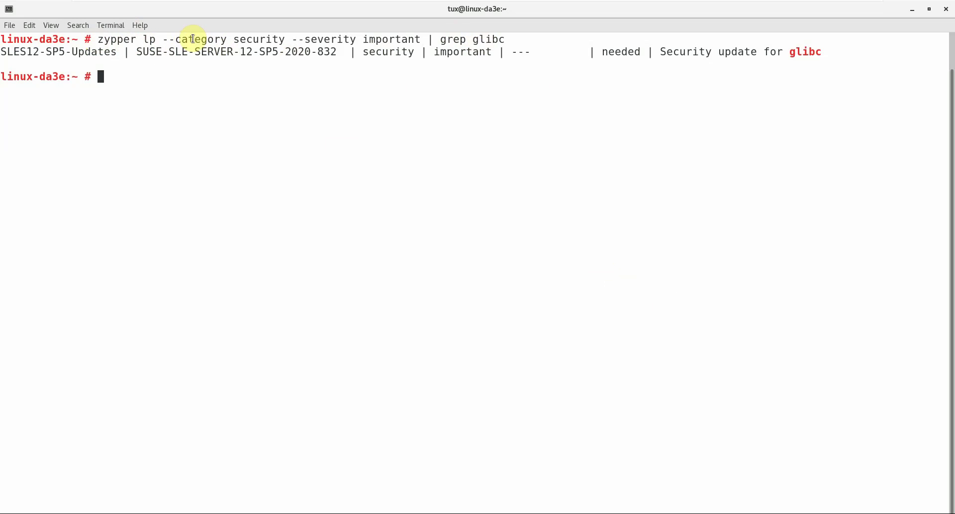
Step: Highlight the security and important filters and the glibc patch line in the zypper lp output
double_click(245, 39)
left_click(394, 42)
double_click(394, 41)
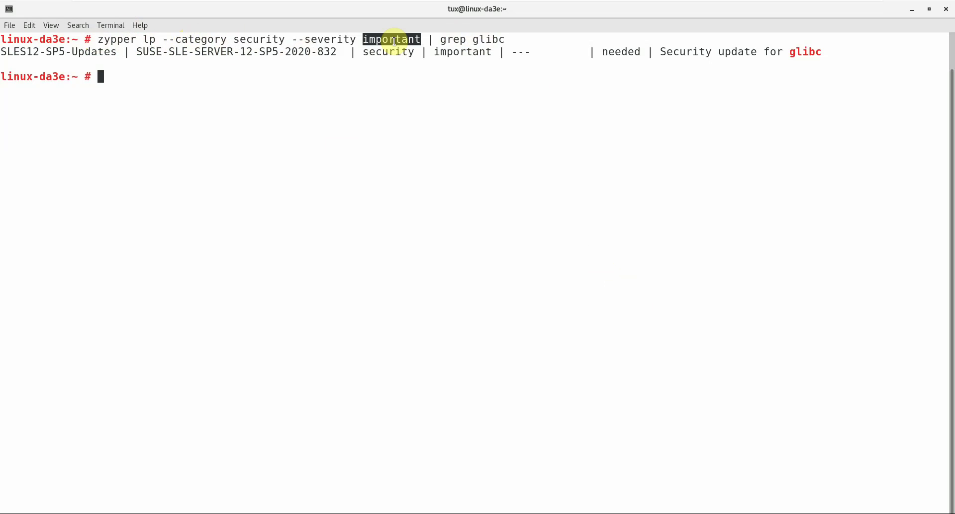
left_click(369, 60)
left_click_drag(5, 52, 311, 52)
left_click(310, 102)
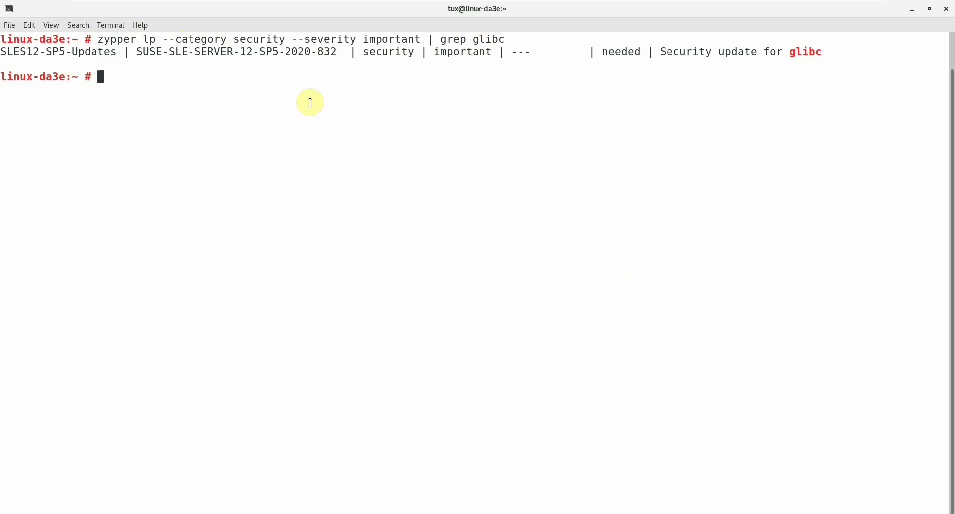
triple_click(617, 51)
left_click(510, 88)
Step: Run zypper info --type patch SUSE-SLE-SERVER-12-SP5-2020-832 and mark its Status: needed line
type("zypper ")
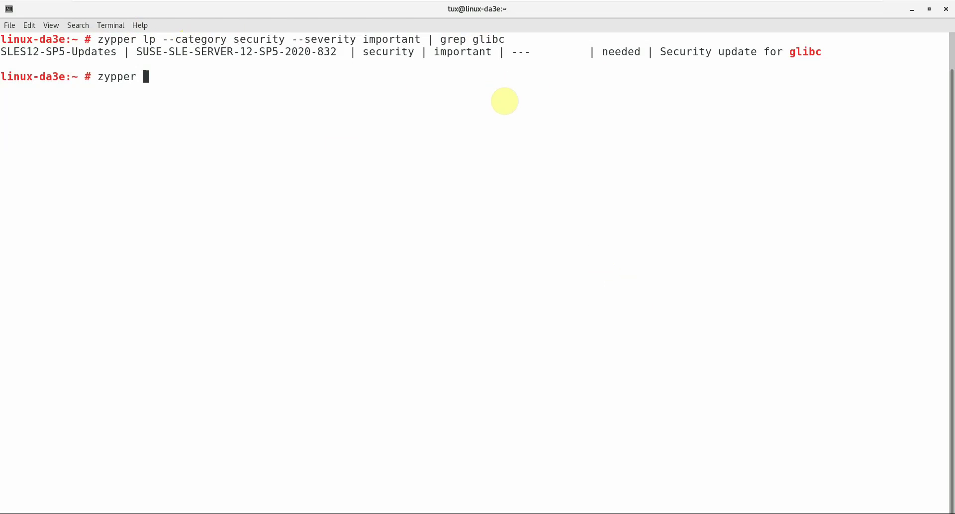
type("info --ty")
key("BackSpace")
key("BackSpace")
type("--type patch")
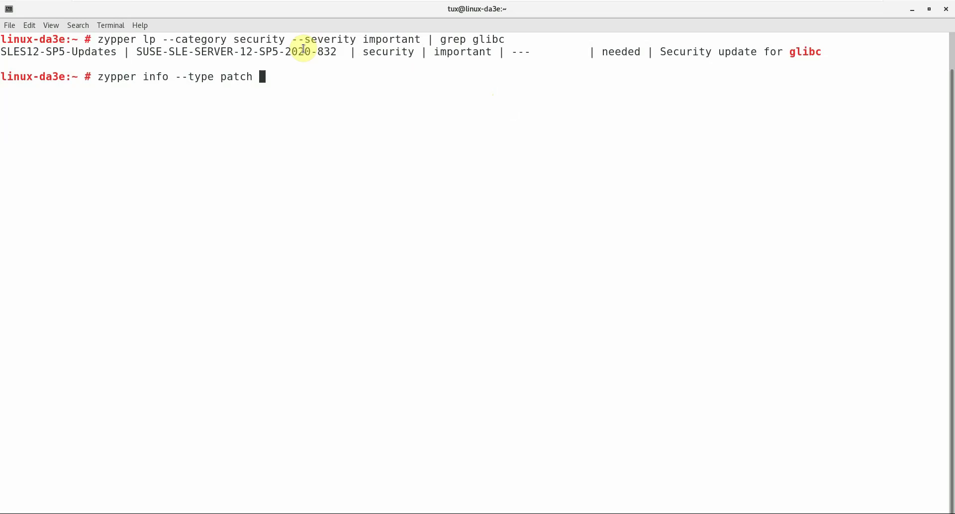
double_click(300, 50)
key("ctrl+c")
middle_click(333, 75)
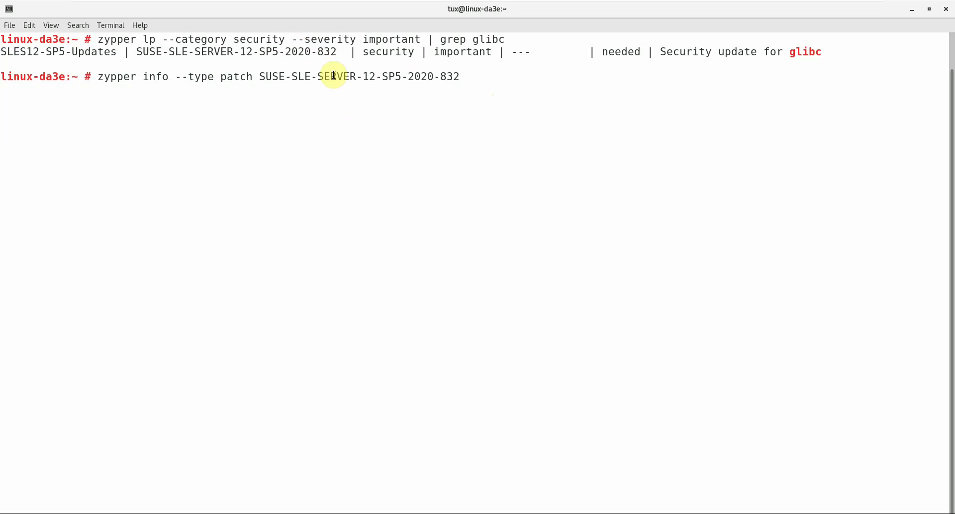
key("Return")
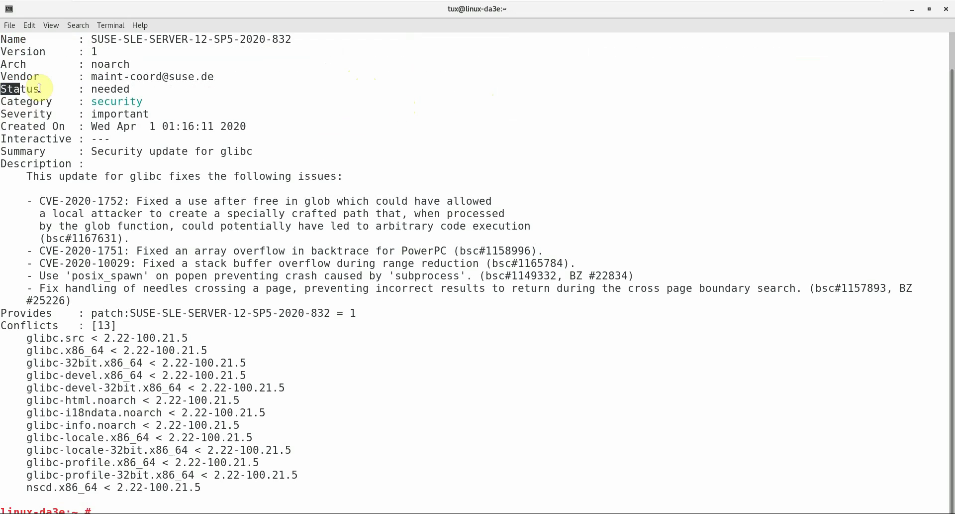
left_click_drag(39, 88, 130, 88)
left_click(389, 316)
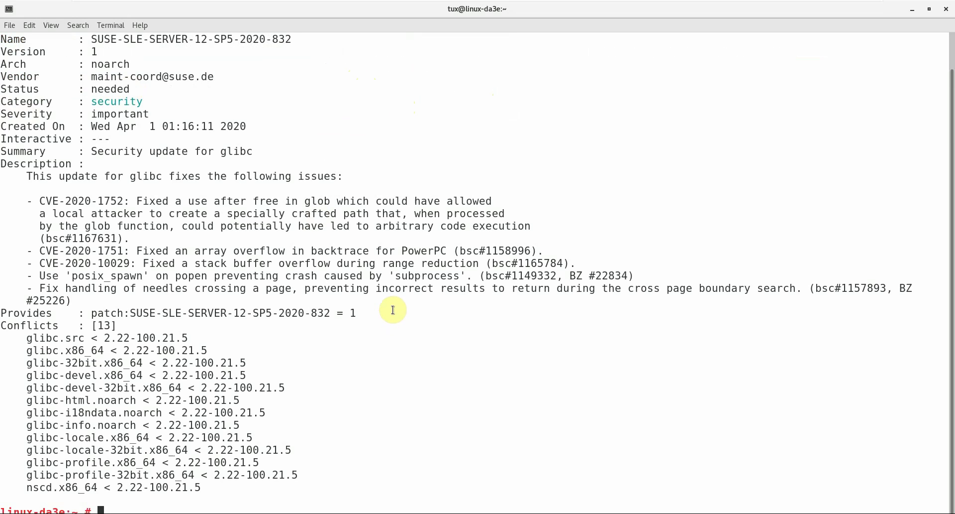
Step: Clear the terminal, run snapper list, and highlight rollback snapshots 21 and 22
type("clear")
key("Return")
type("zyp")
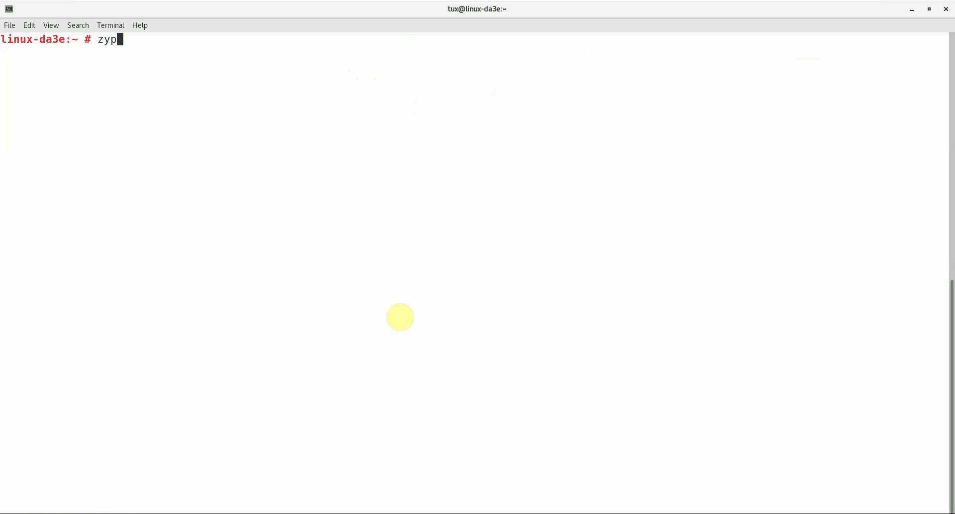
key("BackSpace")
key("BackSpace")
key("BackSpace")
type("snapper list")
key("Return")
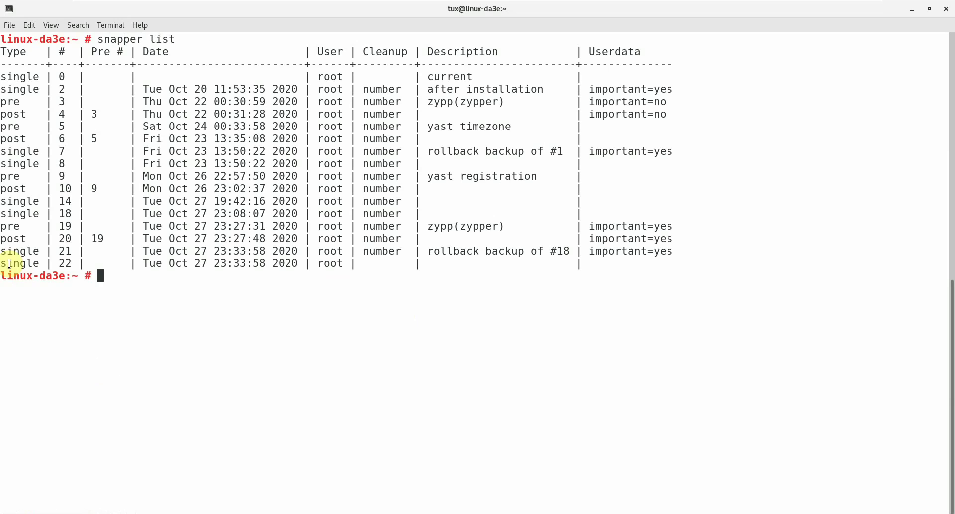
left_click_drag(4, 250, 613, 271)
left_click(590, 312)
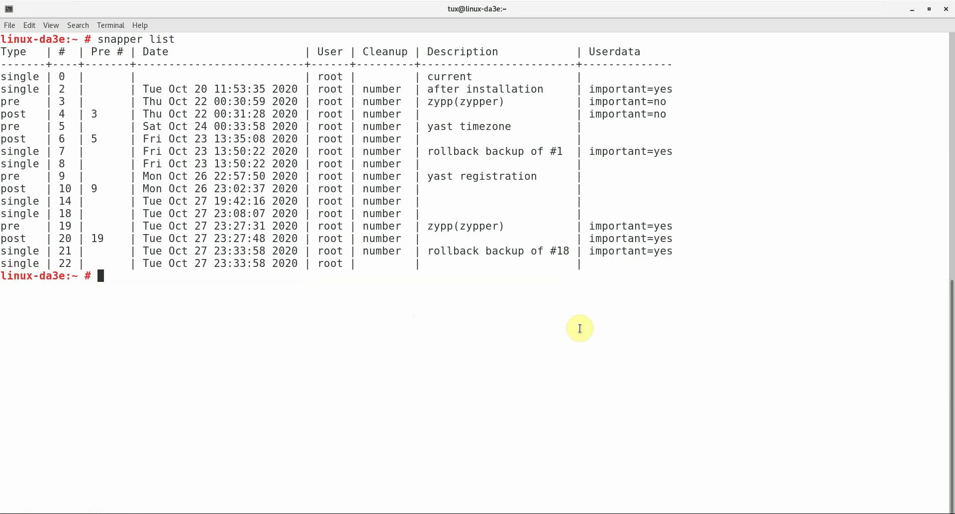